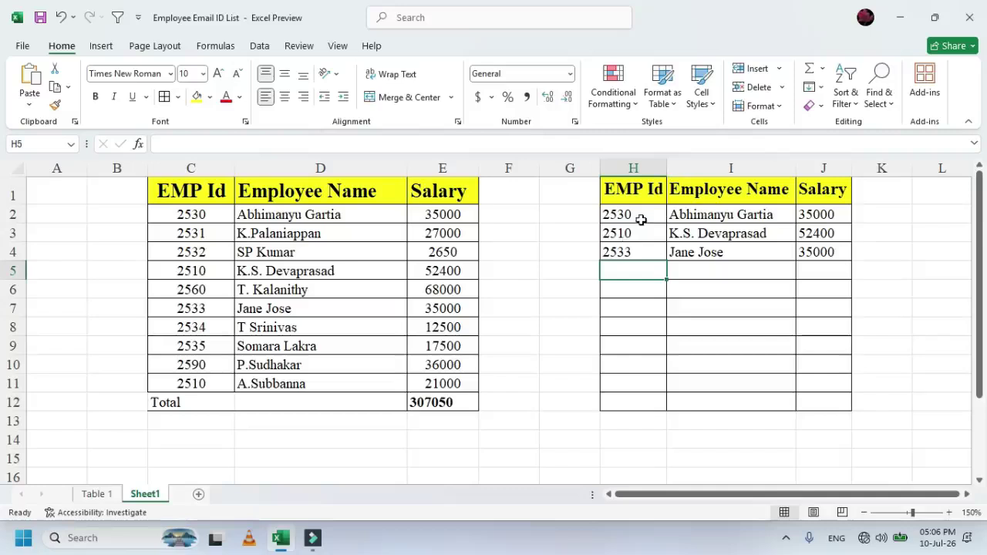
Step: Clear the existing entries in H2:J4 of the lookup table, keeping its header row
drag(642, 219, 804, 253)
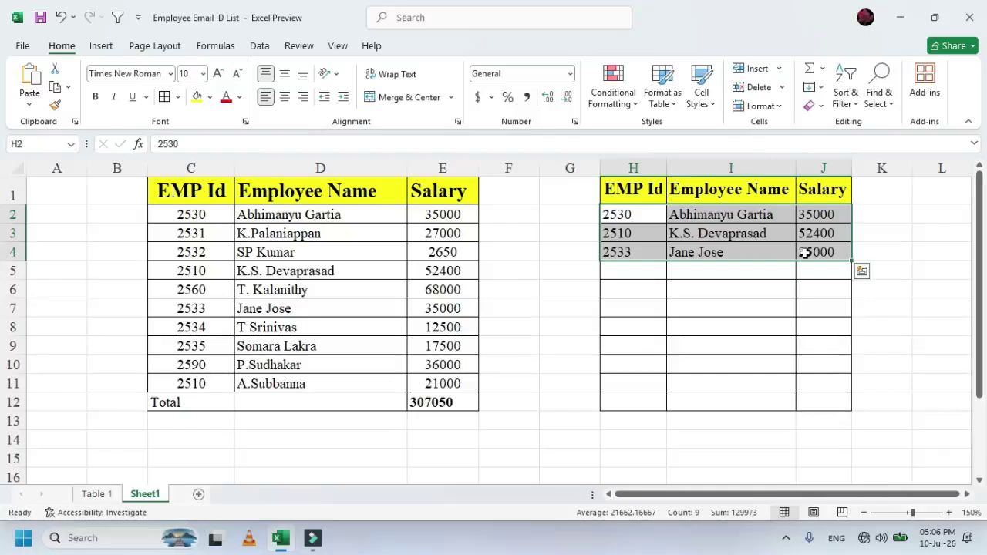
key(Delete)
click(508, 289)
drag(191, 192, 452, 383)
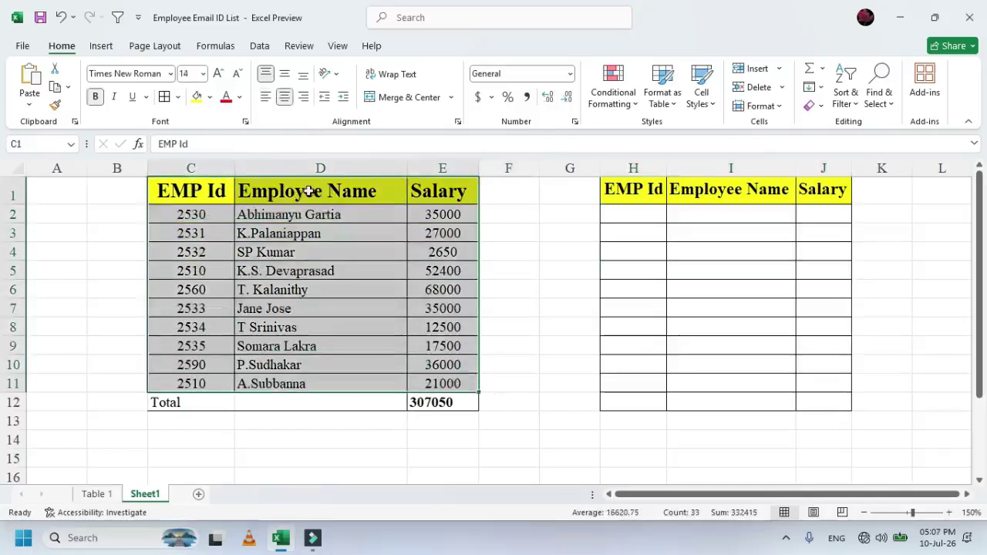
click(624, 216)
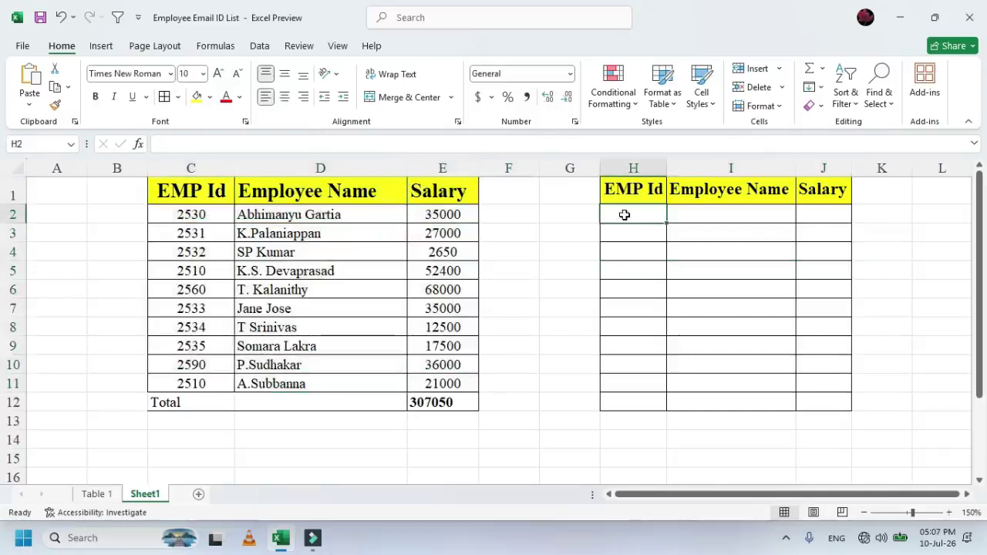
click(726, 214)
click(823, 215)
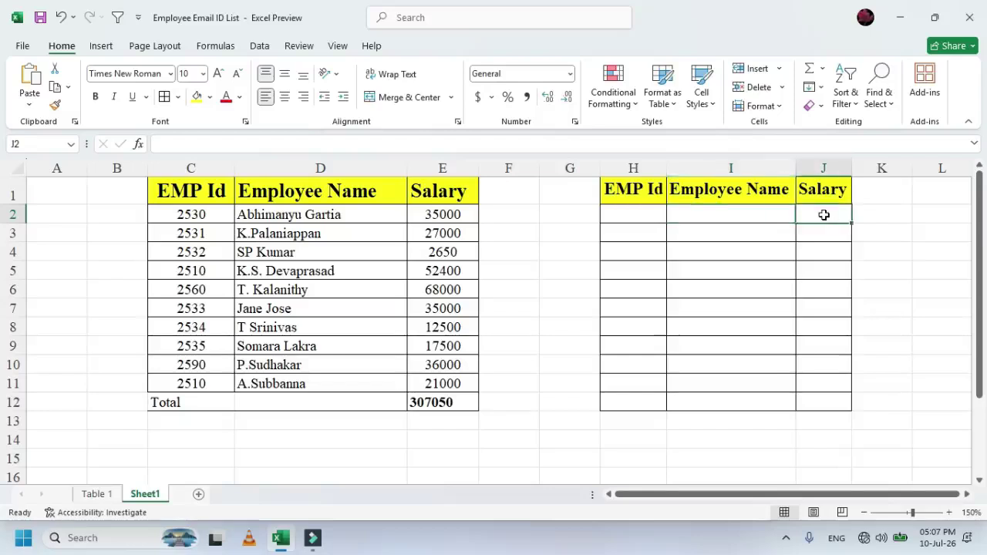
Step: Begin a VLOOKUP formula in I2 with H2 as the lookup value and the absolute range $C$1:$E$12 as the table array
click(734, 216)
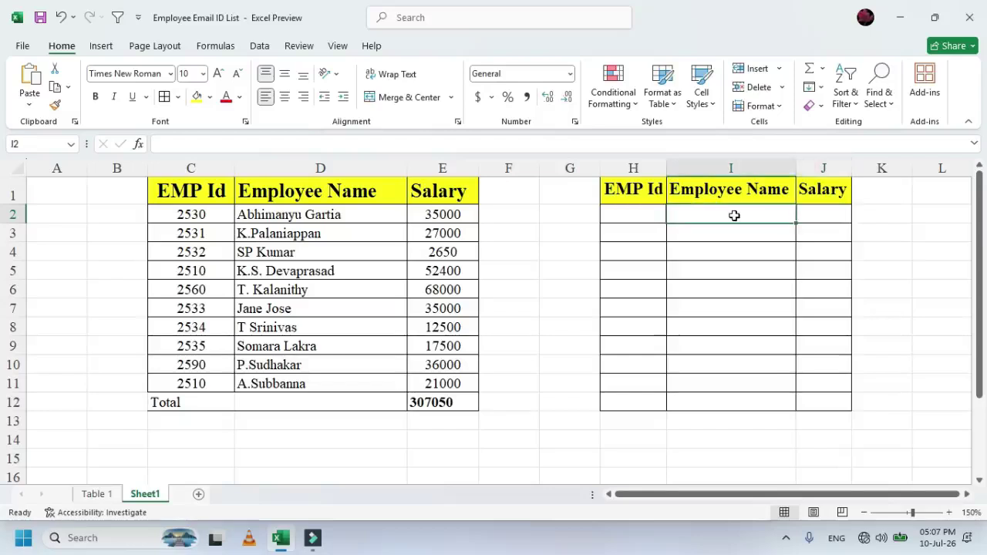
text(=vlo)
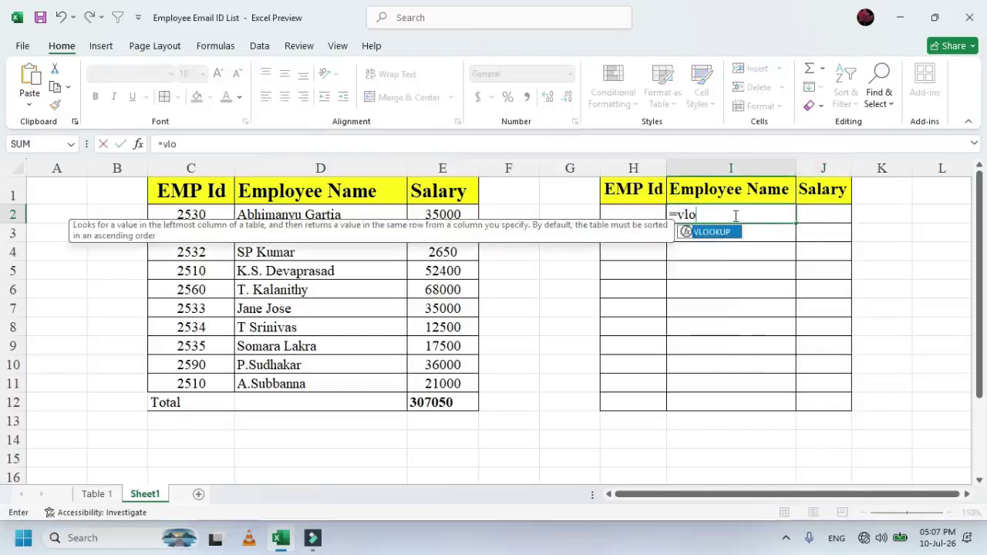
key(Tab)
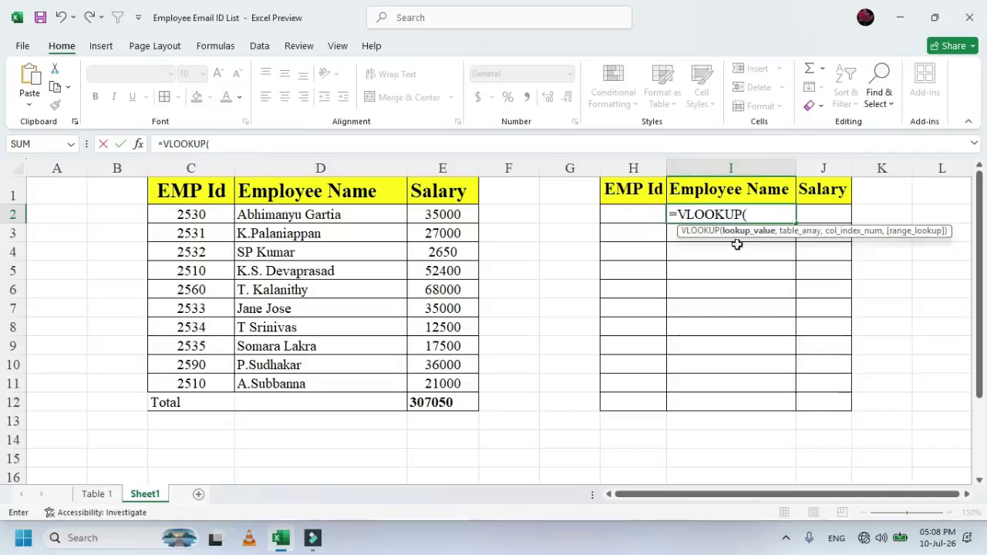
click(647, 216)
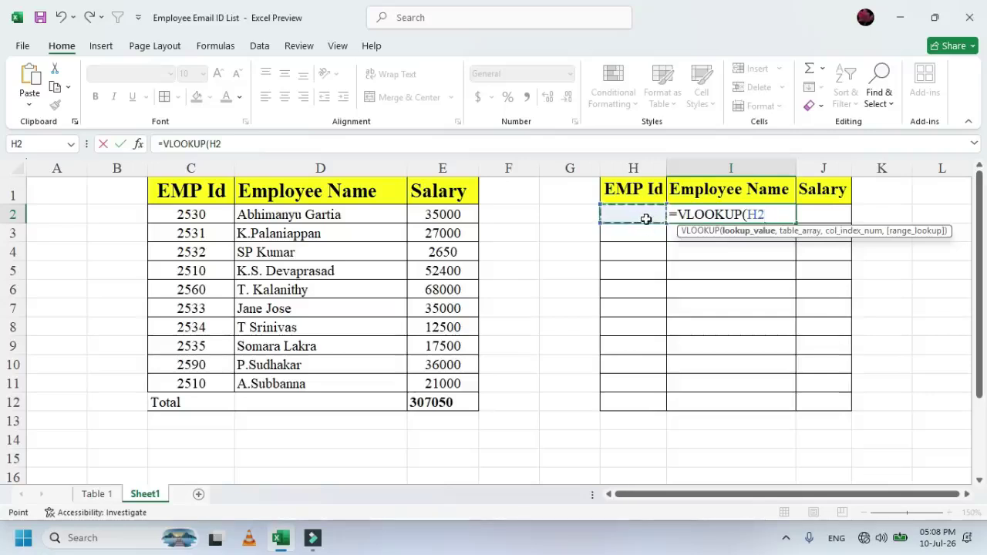
text(,)
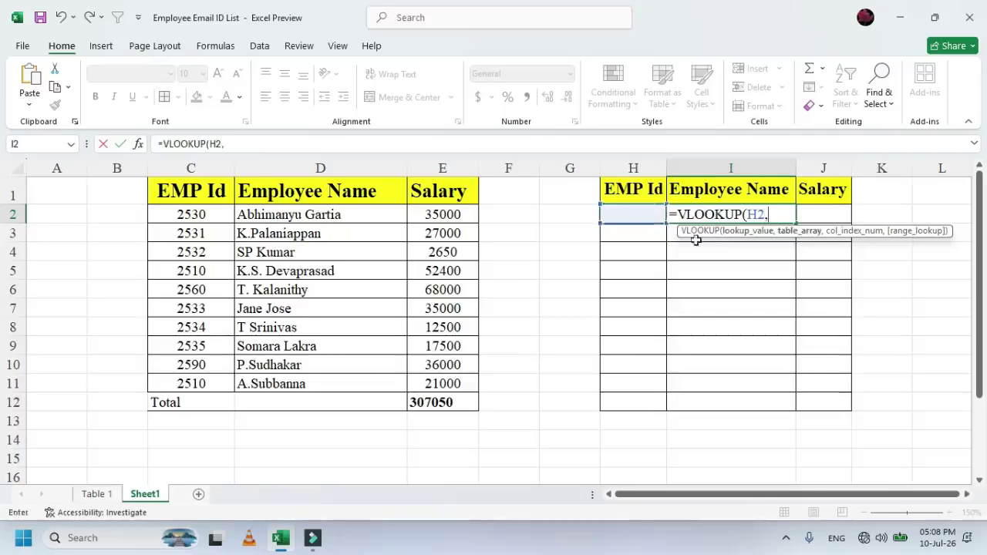
drag(194, 198, 447, 402)
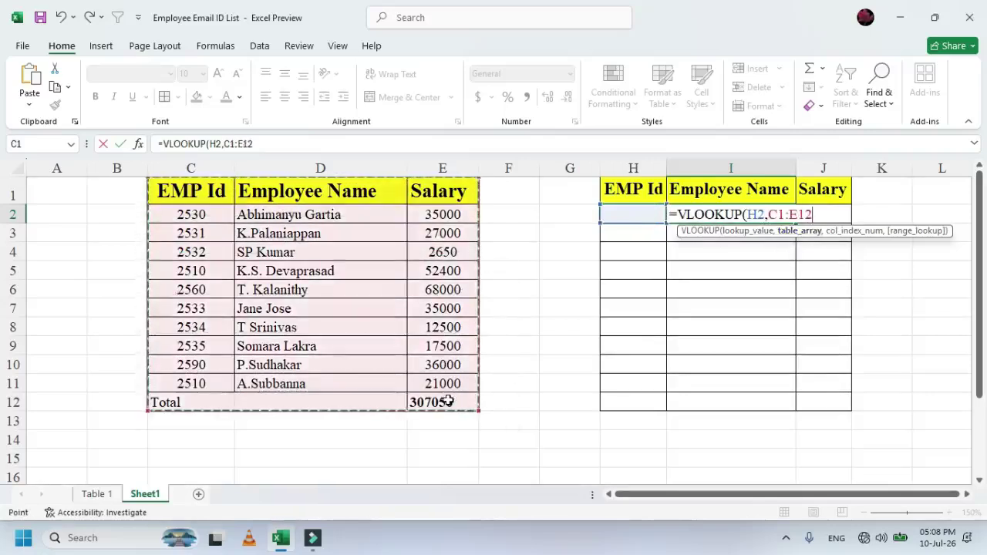
key(F4)
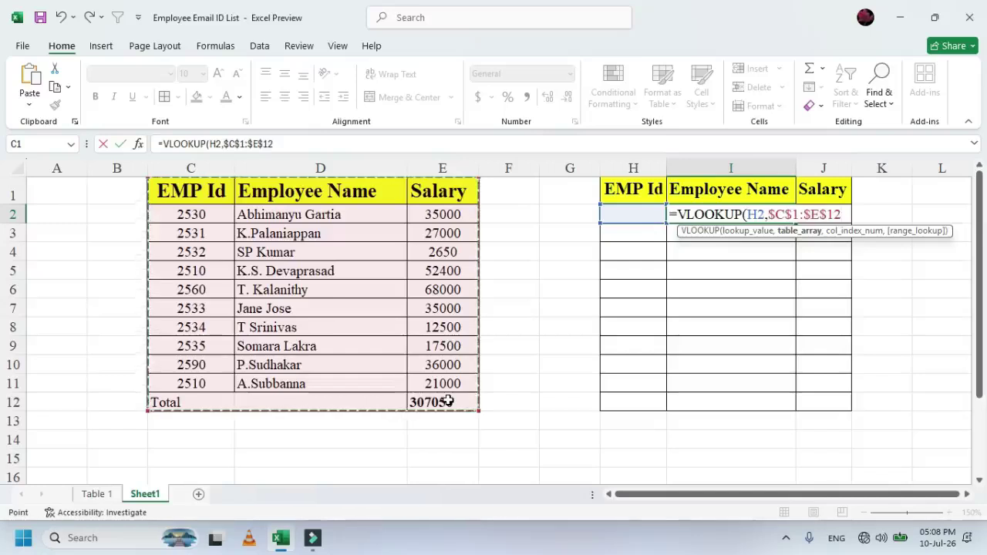
Step: Complete the VLOOKUP in I2 with column index 2 and 0 for an exact match
text(,)
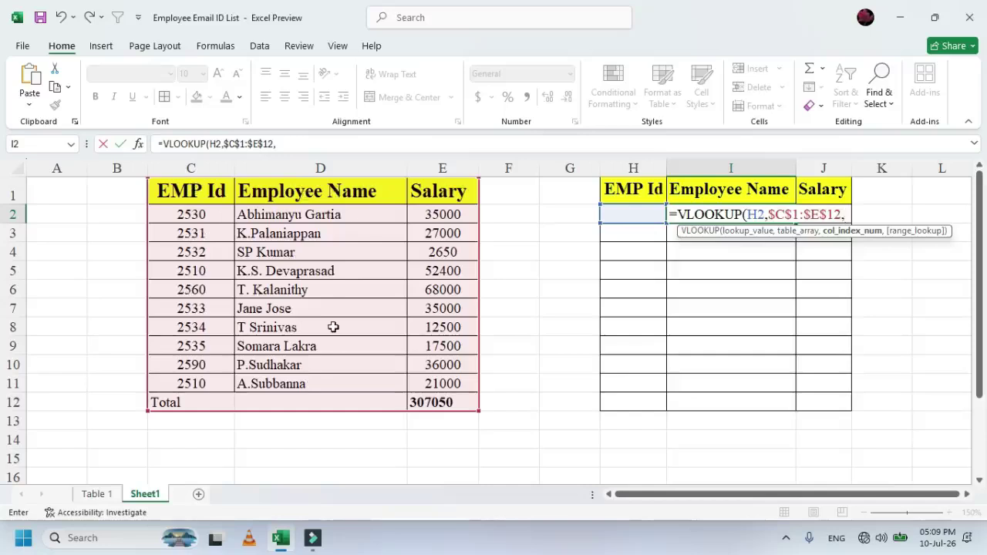
text(2)
text(,)
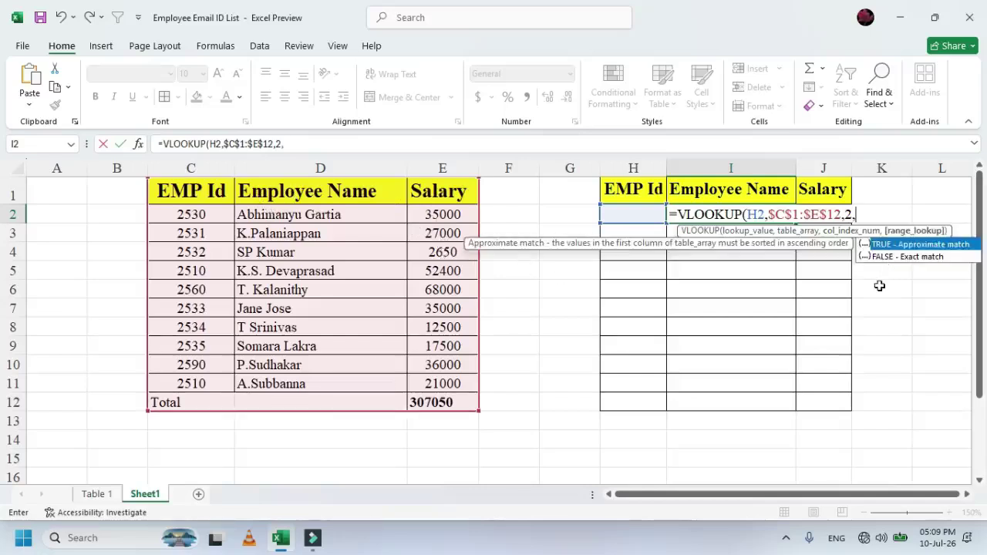
text(0)
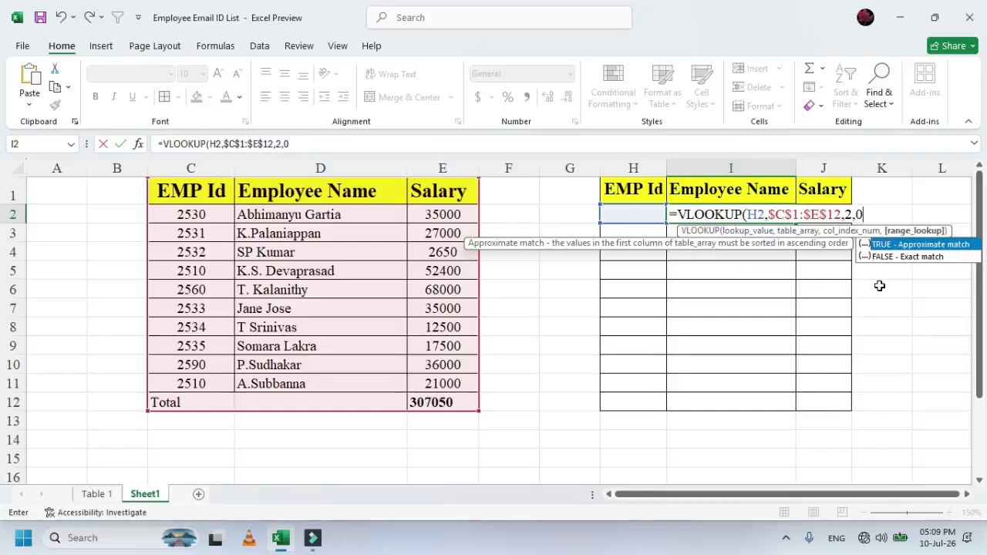
text())
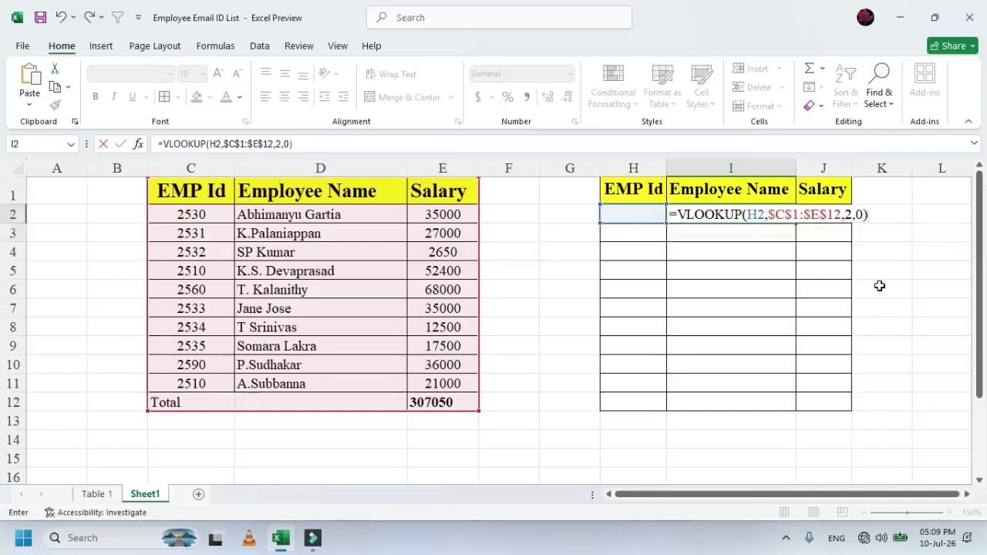
key(Return)
click(710, 213)
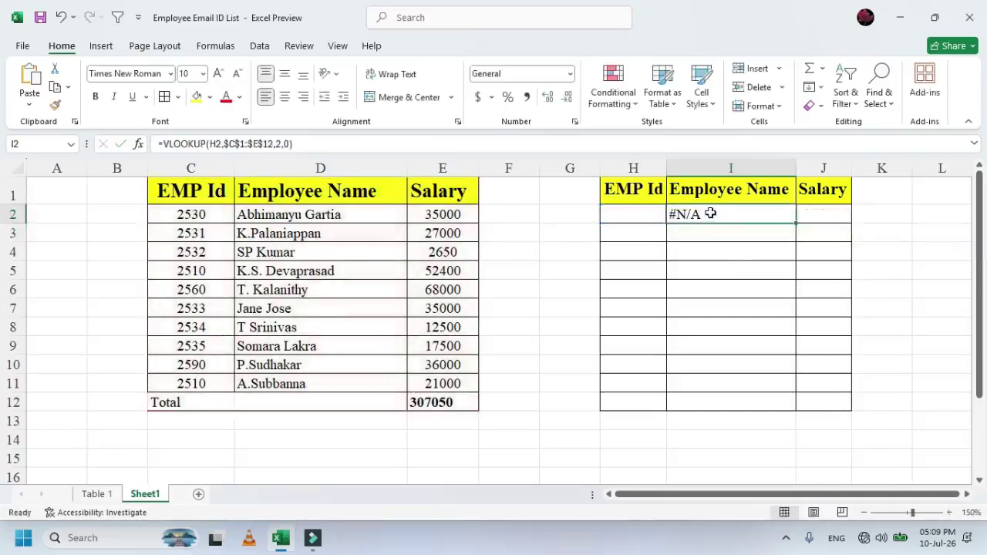
Step: Enter in H2 the EMP Id listed in C5 of the source table
click(641, 218)
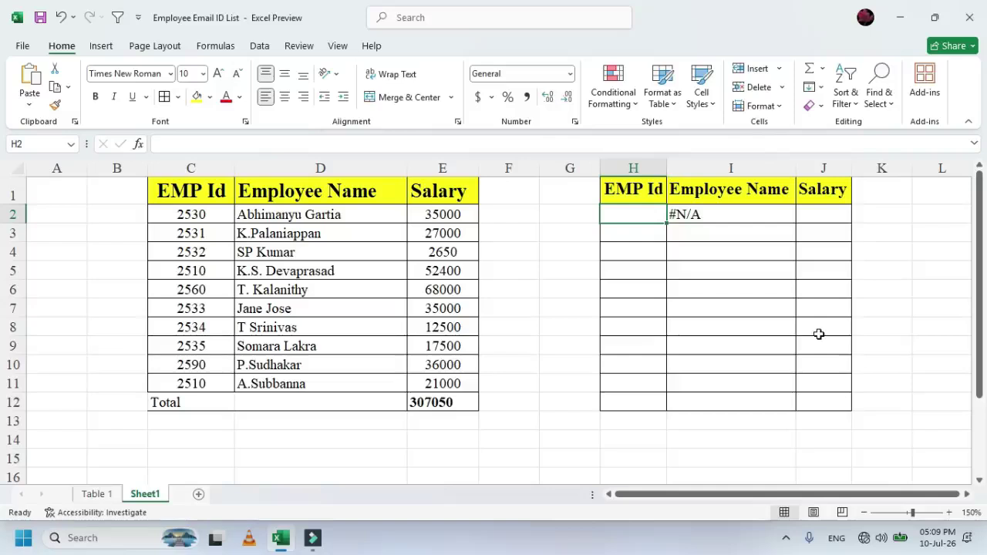
text(2510)
key(Return)
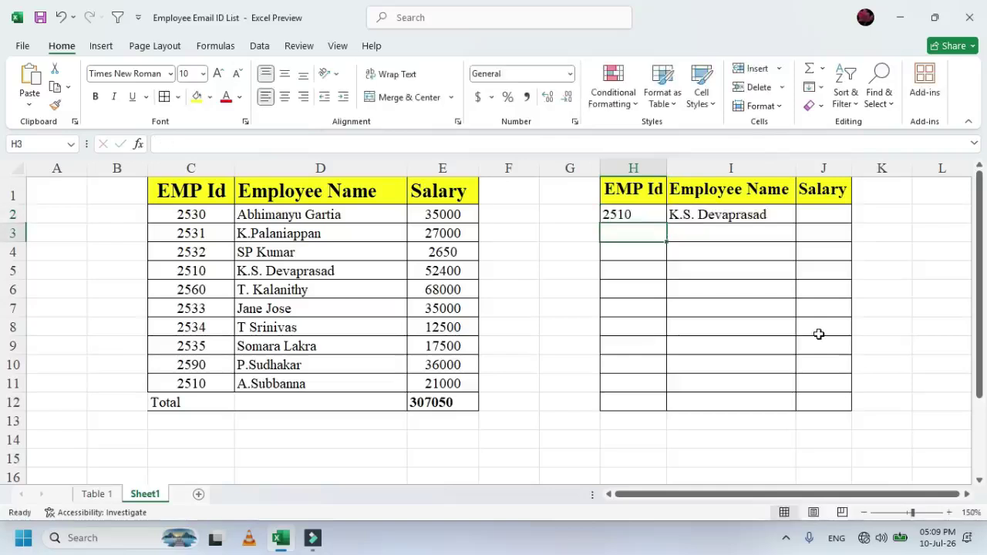
click(756, 220)
click(818, 215)
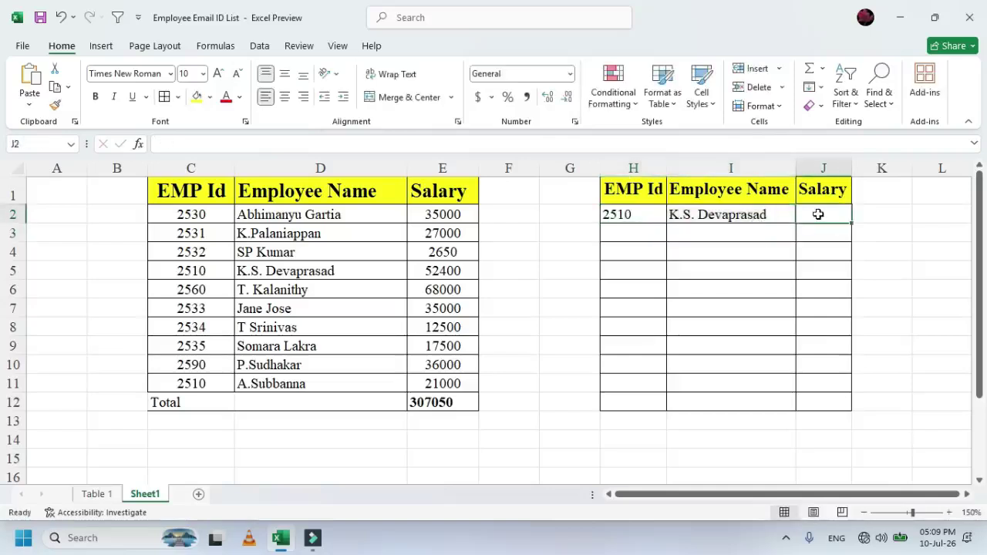
click(774, 216)
click(805, 216)
Step: Copy the VLOOKUP formula text from I2 into J2 with its references unchanged
click(694, 210)
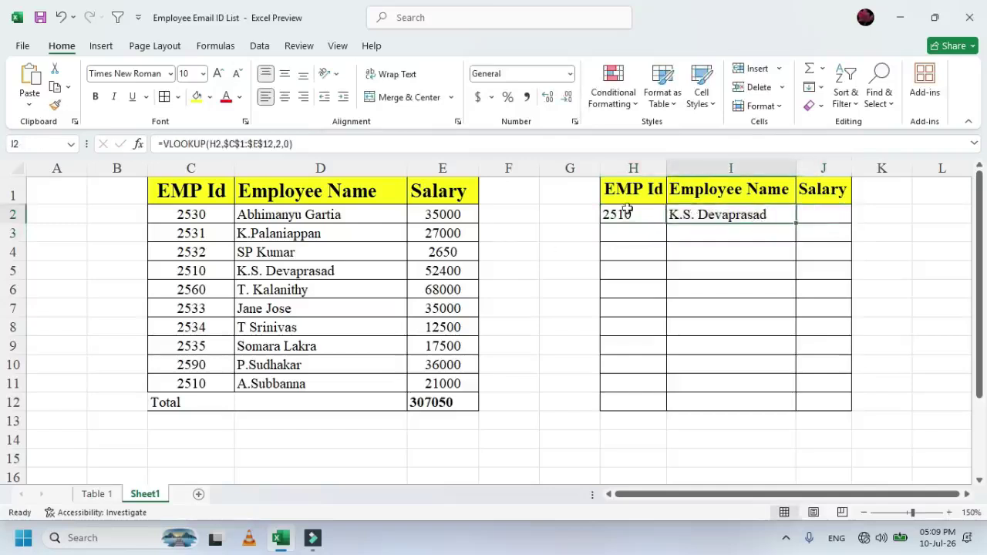
click(273, 145)
drag(273, 145, 158, 145)
key(ctrl+c)
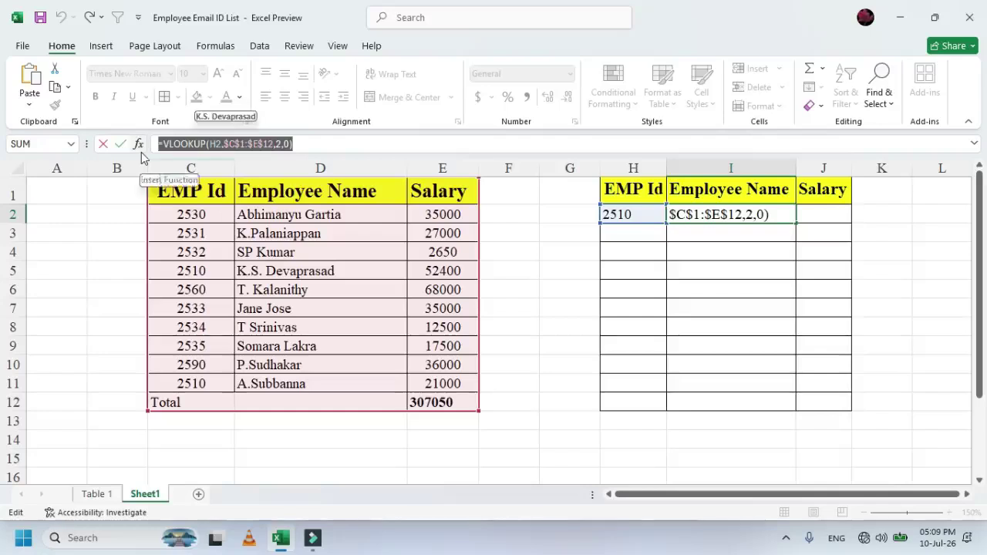
click(781, 220)
click(377, 145)
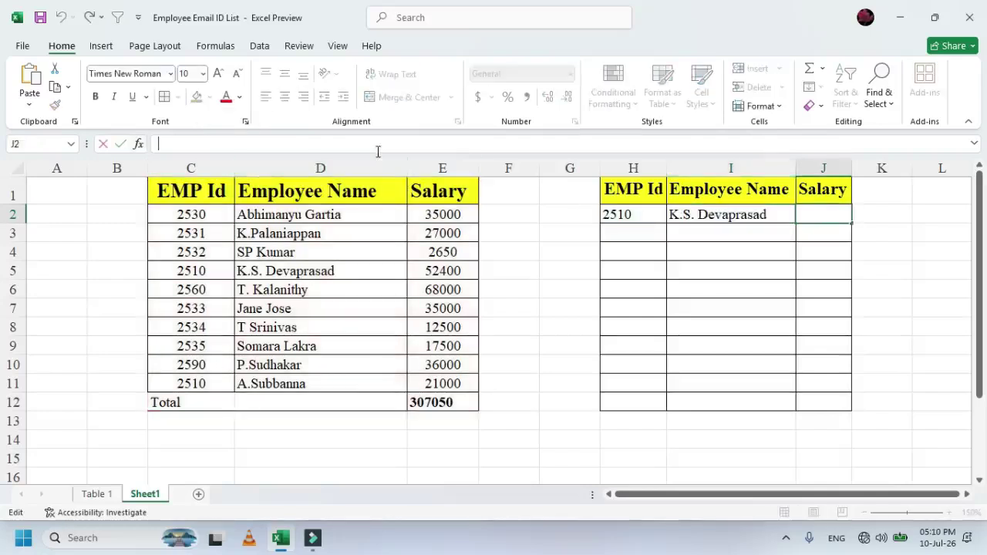
key(ctrl+v)
Step: Change the column index in J2's VLOOKUP to 3 and fill the I2:J2 formulas down to row 11
click(281, 145)
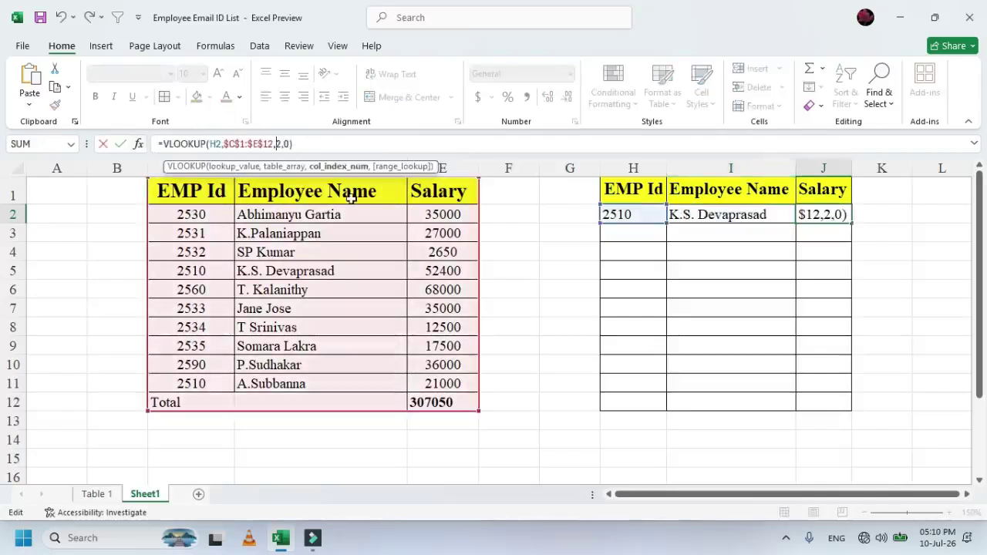
key(BackSpace)
text(3)
key(Return)
click(717, 214)
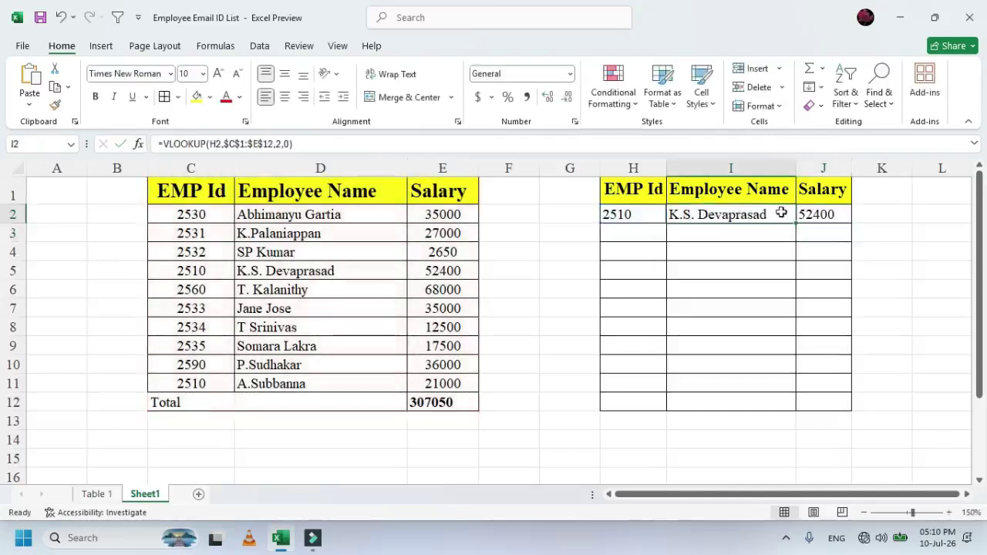
drag(781, 213, 855, 397)
Step: Enter the EMP Id from C10 in H3 and the EMP Id from C8 in H4
click(629, 231)
text(2590)
key(Return)
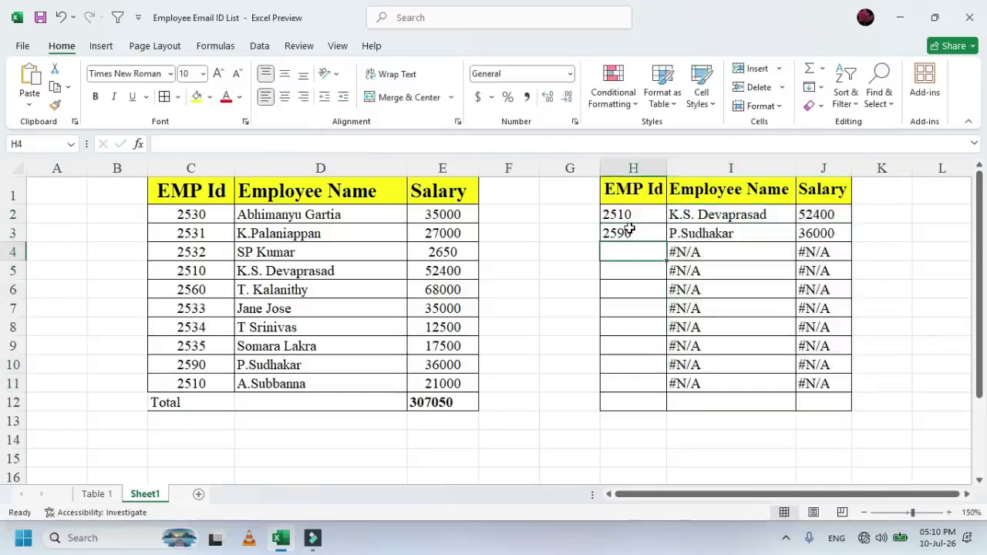
text(2534)
key(Return)
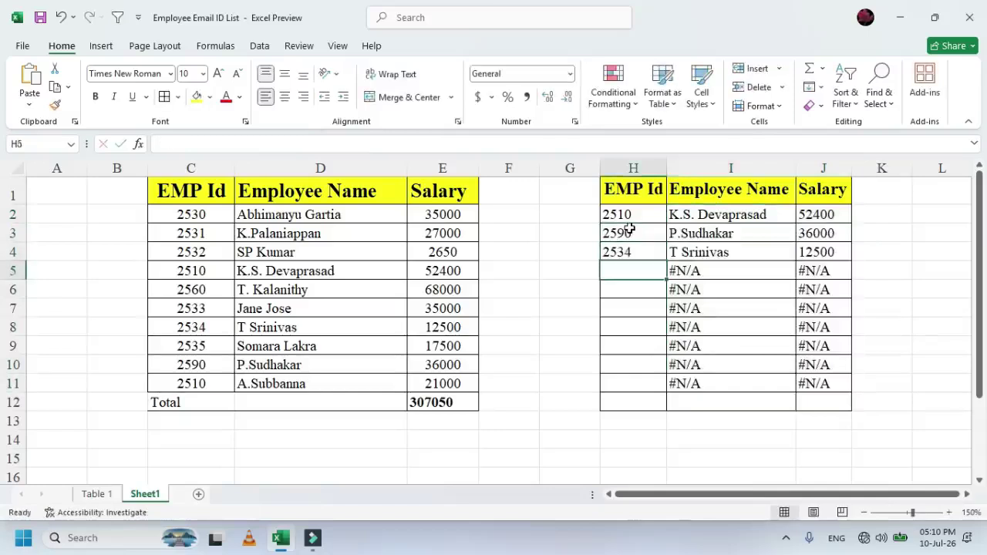